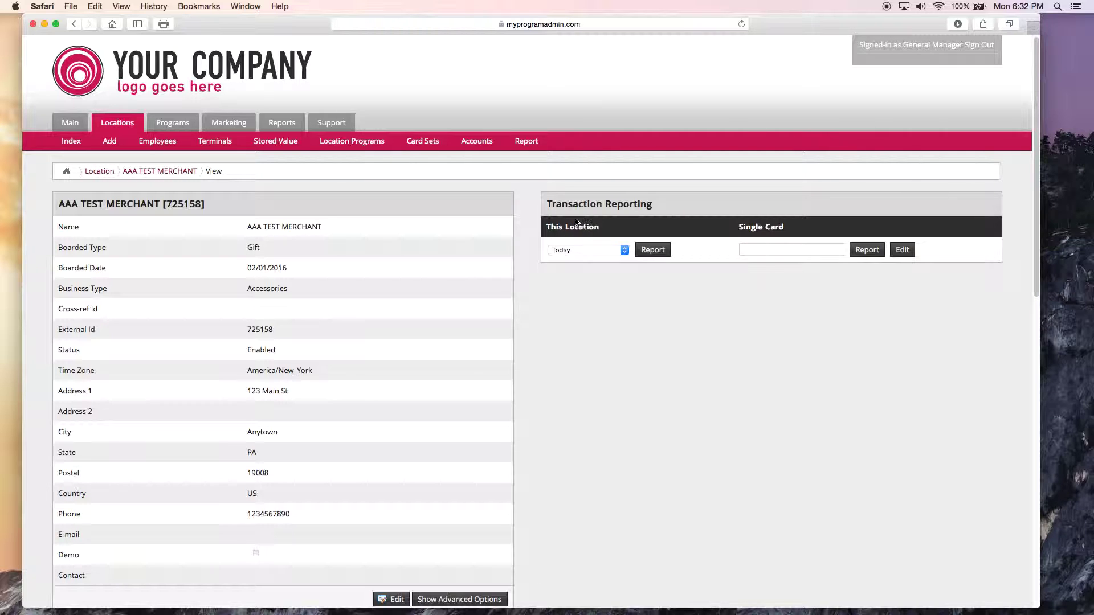
Run this location's transaction report with start date 2016-02-01 and end date 2016-02-08.
{"action": "left_click", "coordinate": [658, 253]}
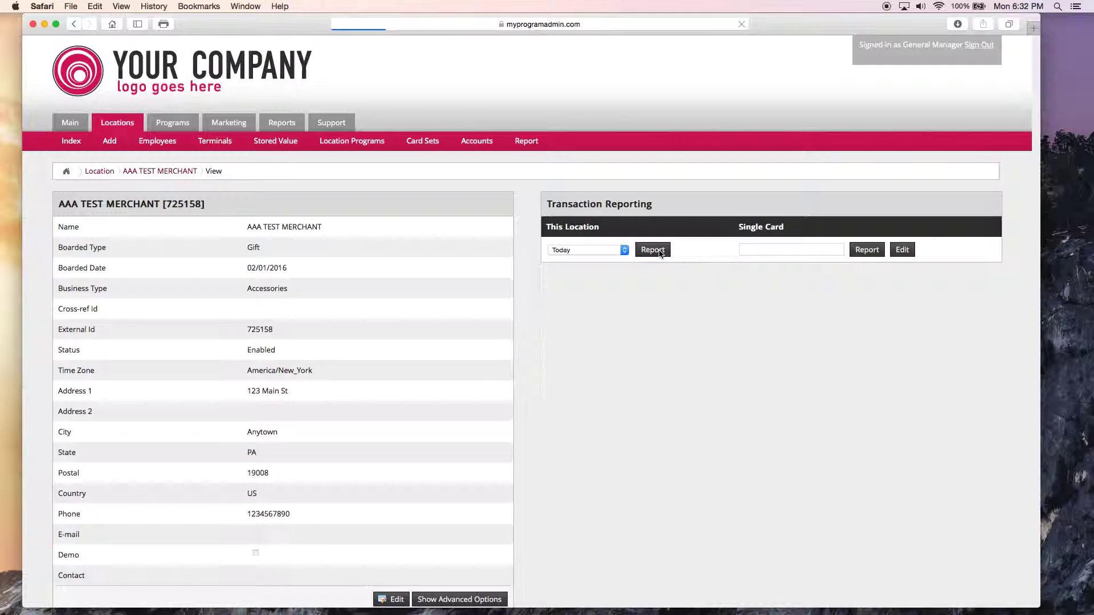
{"action": "scroll", "coordinate": [624, 301], "scroll_direction": "down", "scroll_amount": 2}
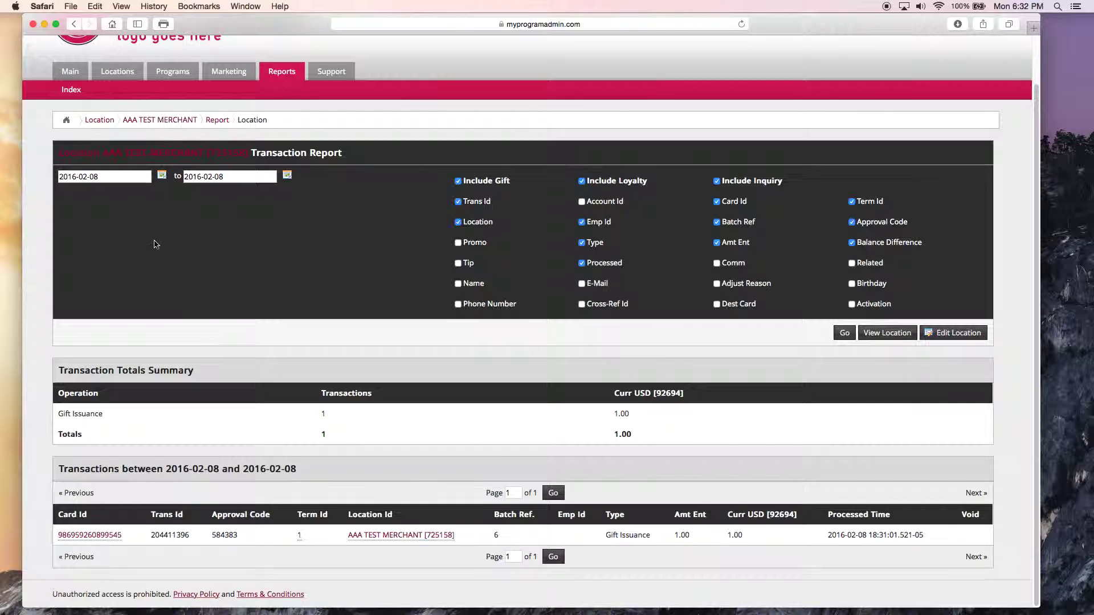
{"action": "left_click", "coordinate": [161, 175]}
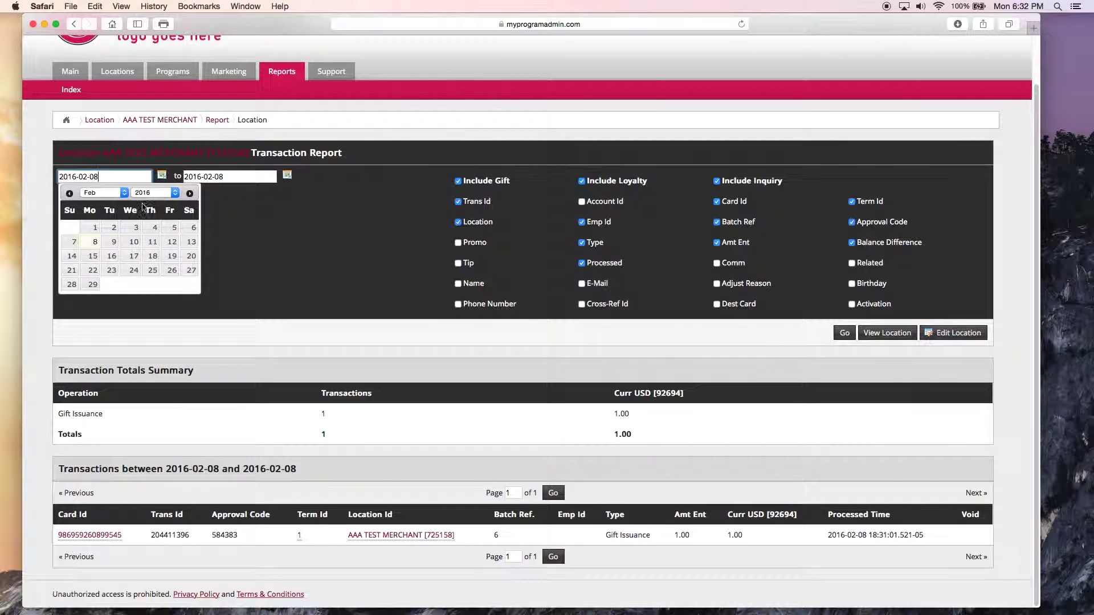
{"action": "left_click", "coordinate": [94, 227]}
{"action": "left_click", "coordinate": [287, 177]}
{"action": "left_click", "coordinate": [226, 246]}
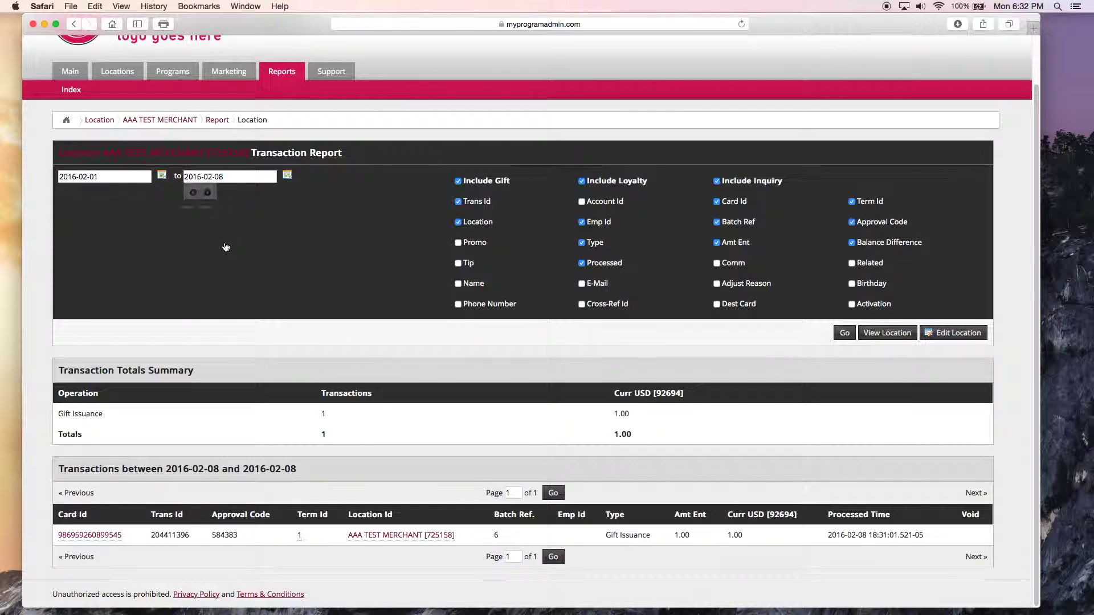
{"action": "left_click", "coordinate": [849, 335]}
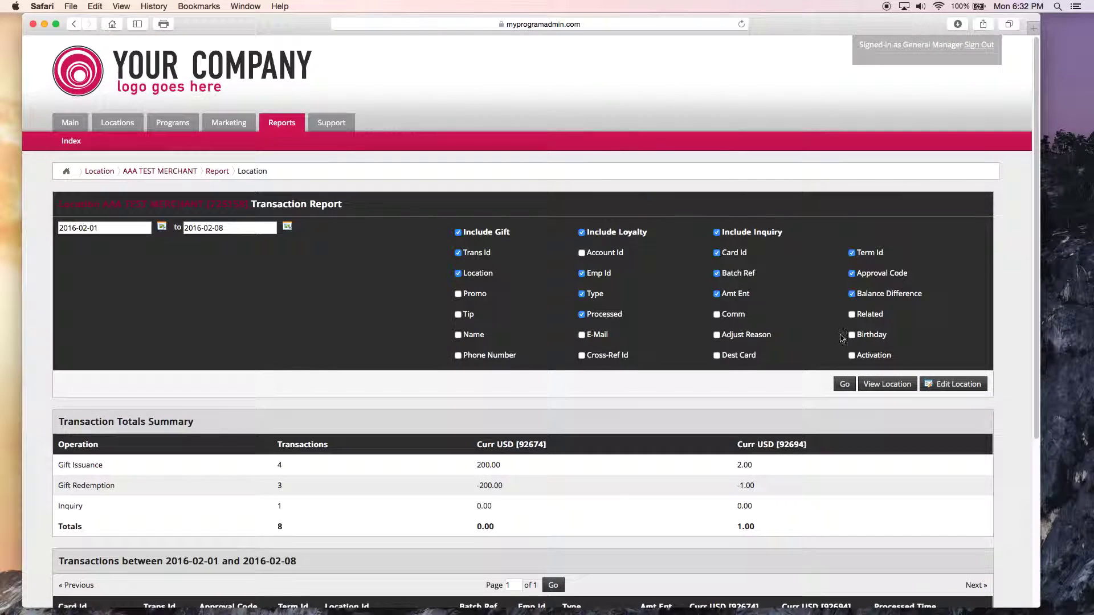
{"action": "scroll", "coordinate": [802, 386], "scroll_direction": "down", "scroll_amount": 3}
{"action": "scroll", "coordinate": [392, 347], "scroll_direction": "down", "scroll_amount": 2}
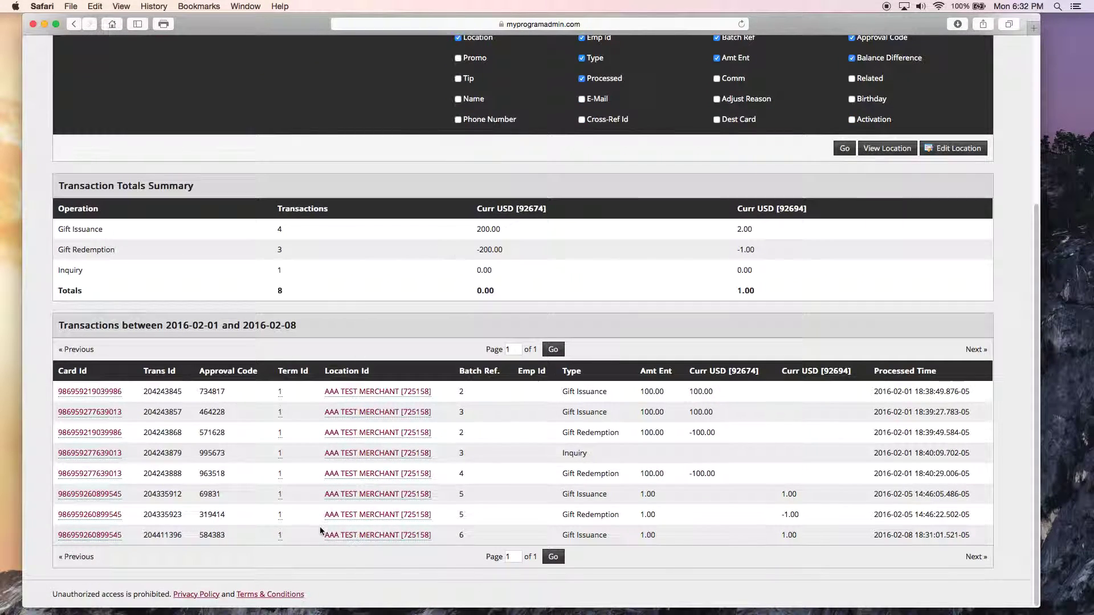
{"action": "scroll", "coordinate": [362, 513], "scroll_direction": "up", "scroll_amount": 3}
{"action": "scroll", "coordinate": [363, 520], "scroll_direction": "up", "scroll_amount": 3}
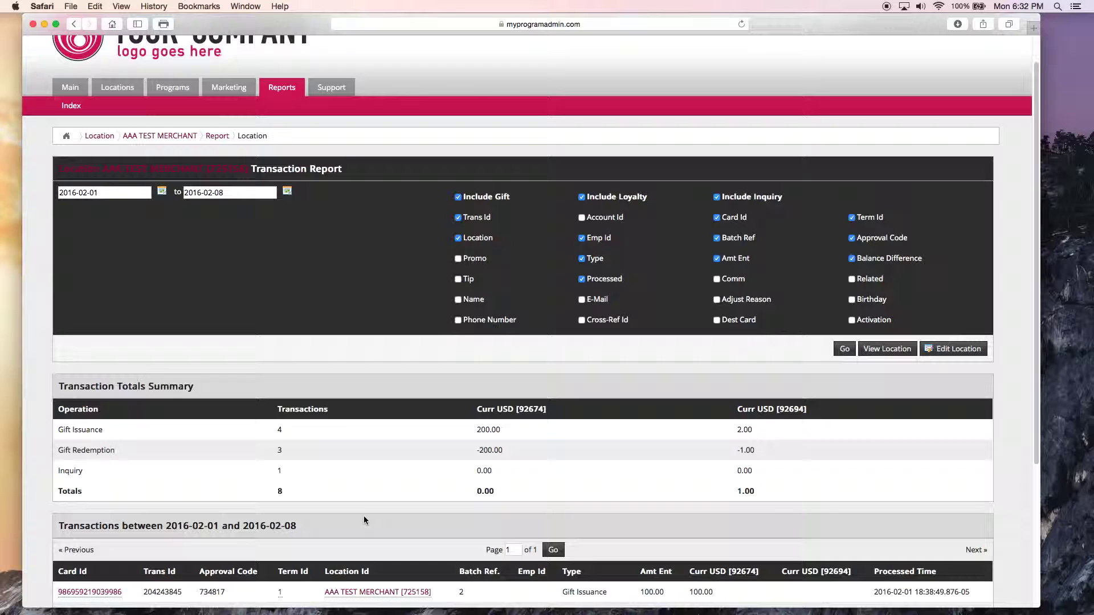